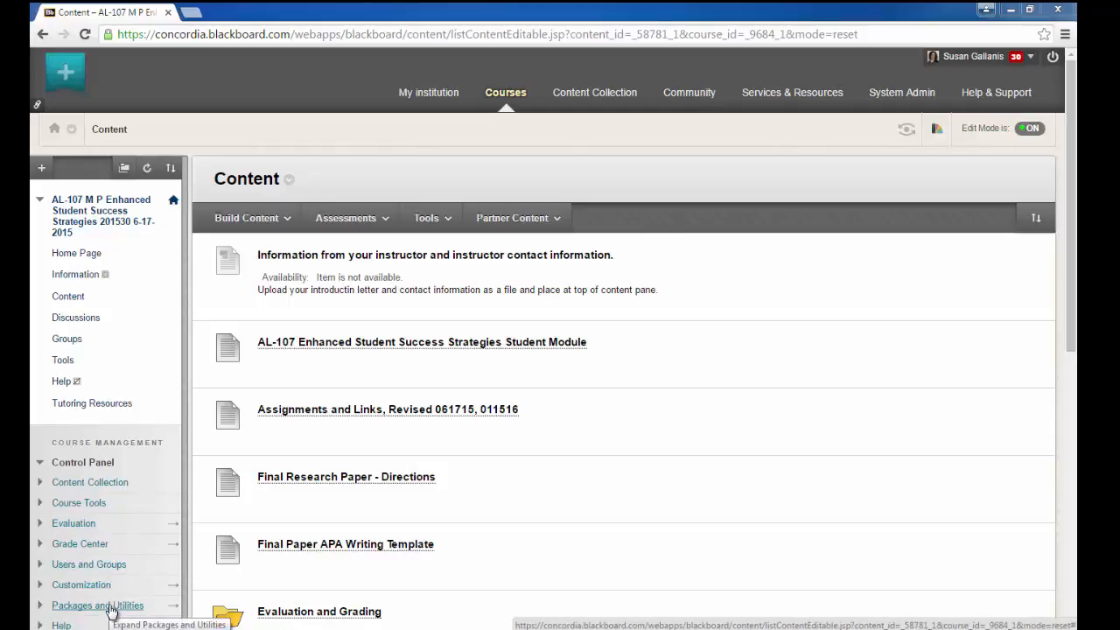
- Open Course Copy for the AL-107 M P Enhanced course and set the copy type to Copy Course Materials into an Existing Course
click(112, 611)
scroll(125, 542, down, 1)
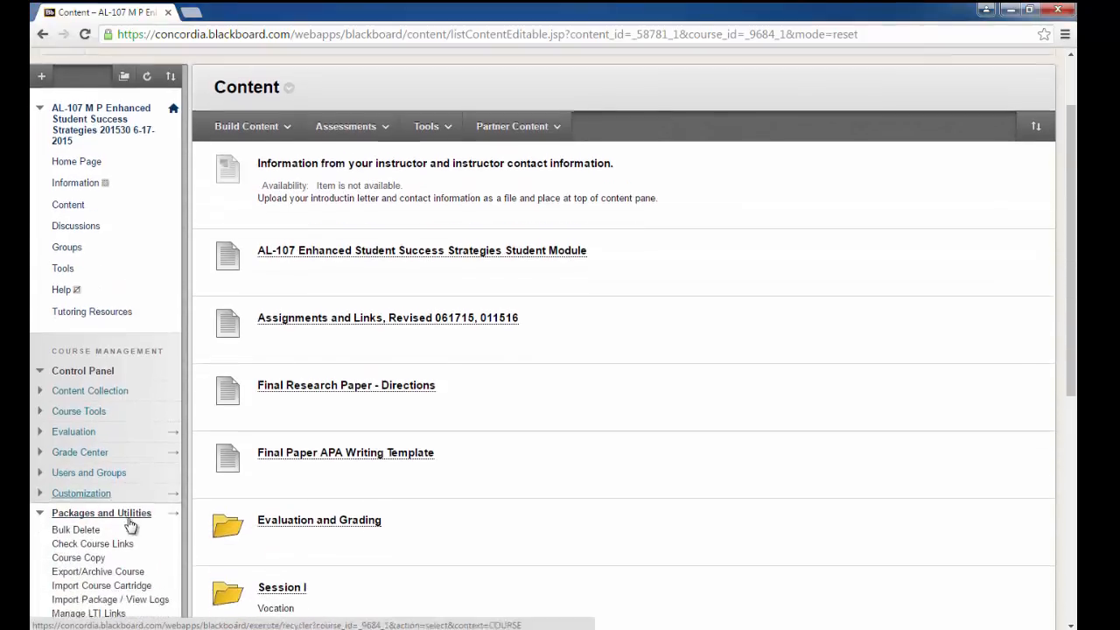
scroll(129, 525, down, 1)
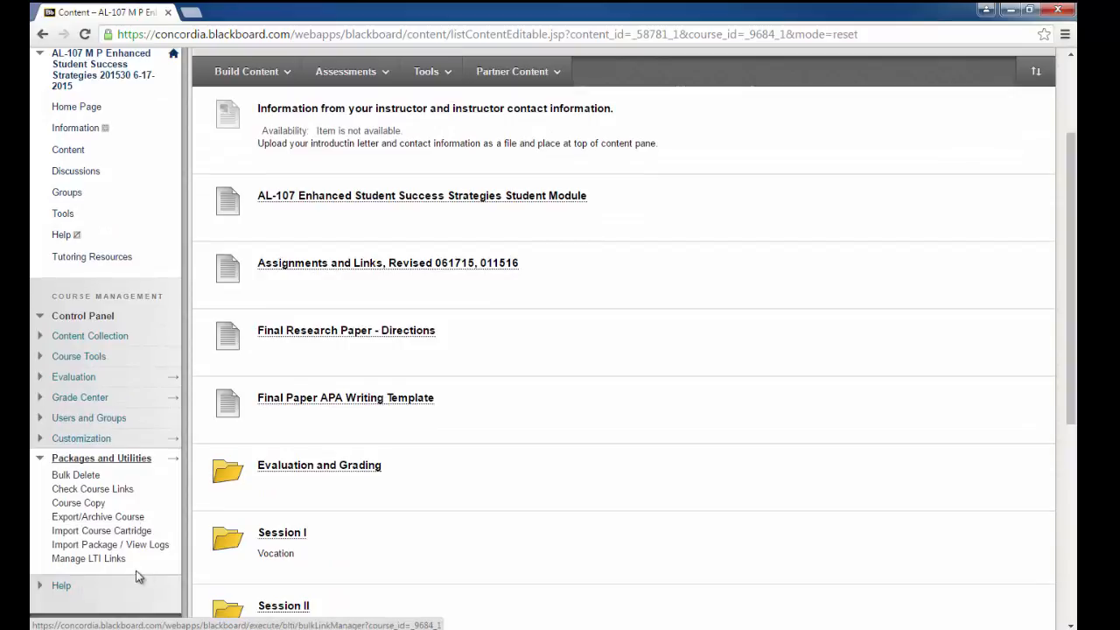
click(89, 506)
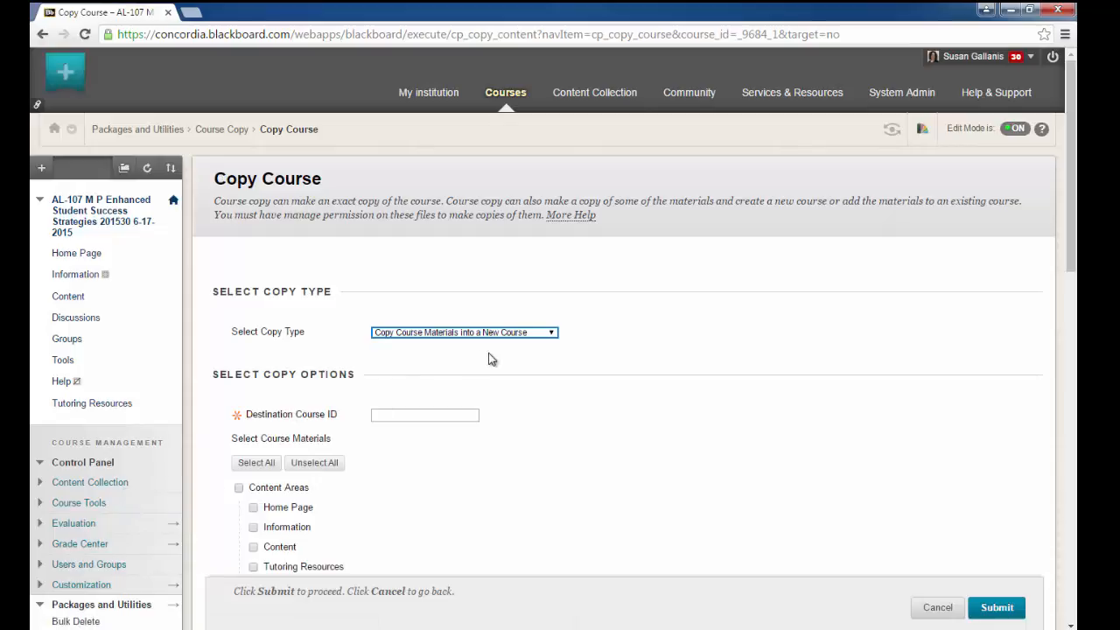
click(534, 335)
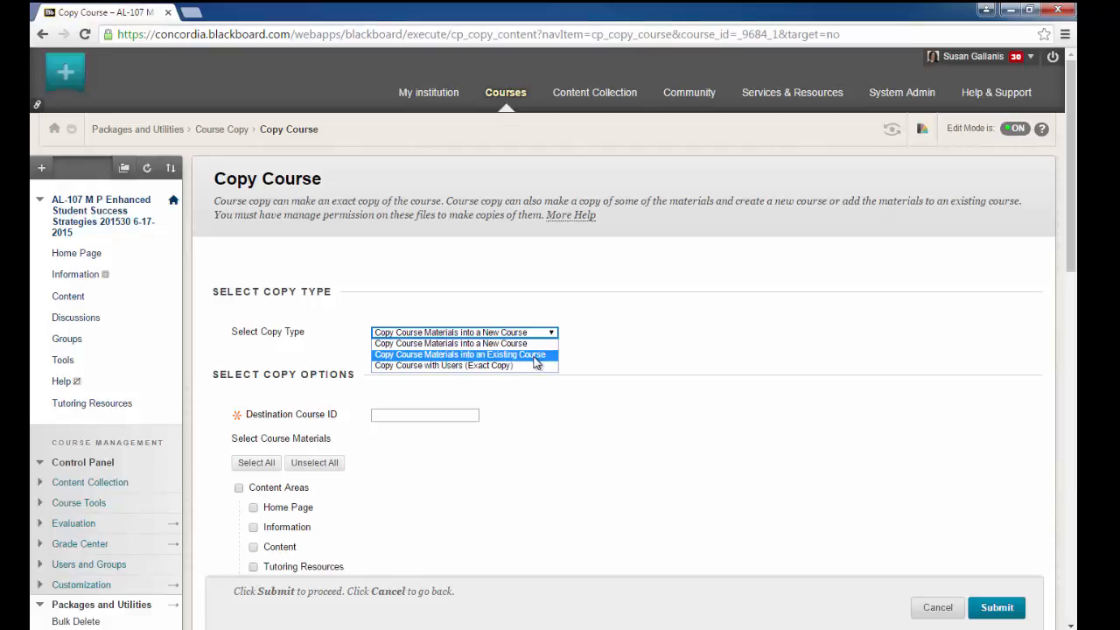
click(536, 363)
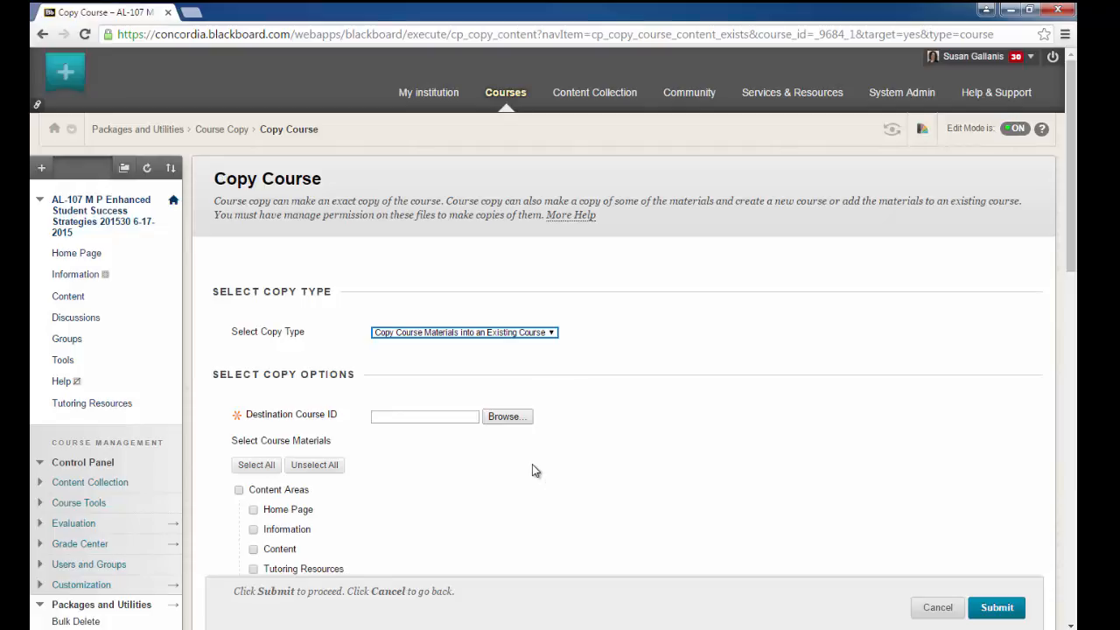
- Browse the course list and choose CELT-Training002 as the destination course
click(506, 416)
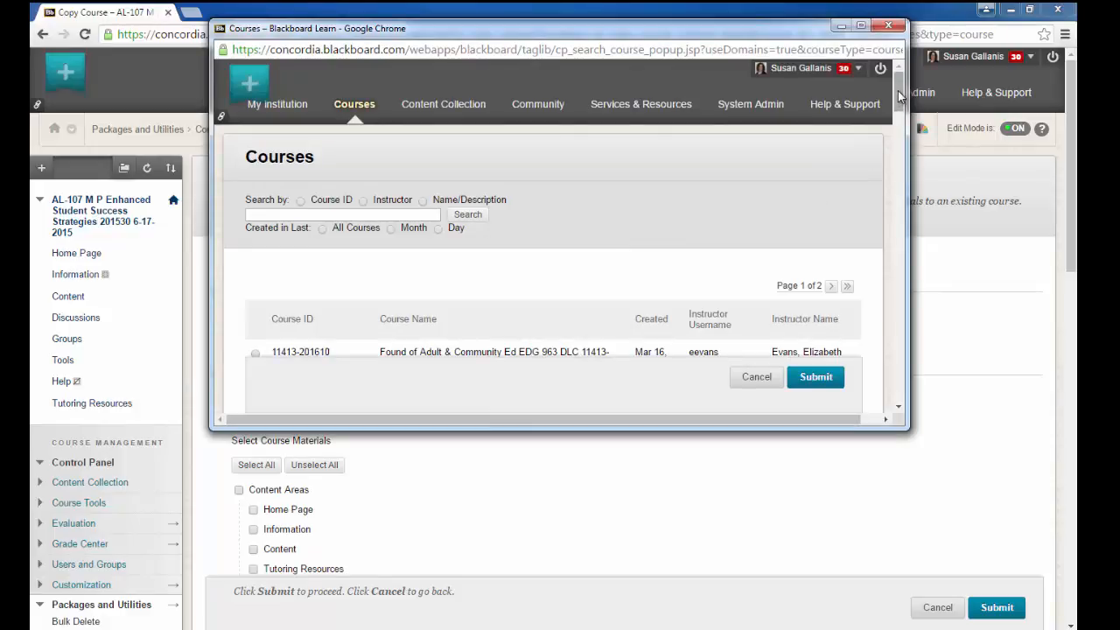
drag(900, 96, 899, 137)
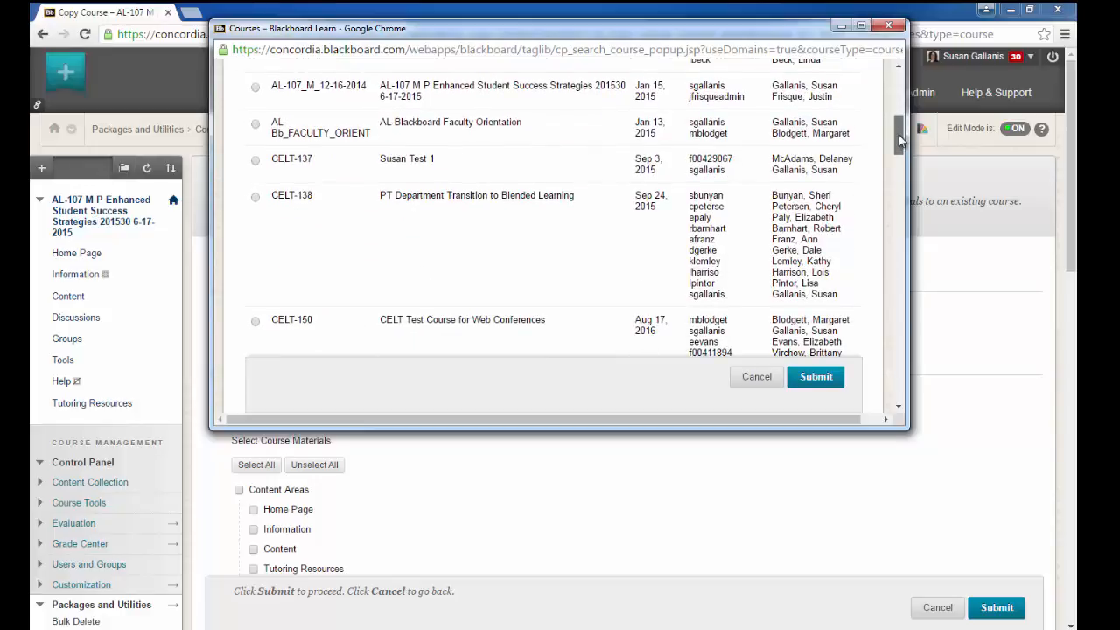
drag(898, 135, 902, 272)
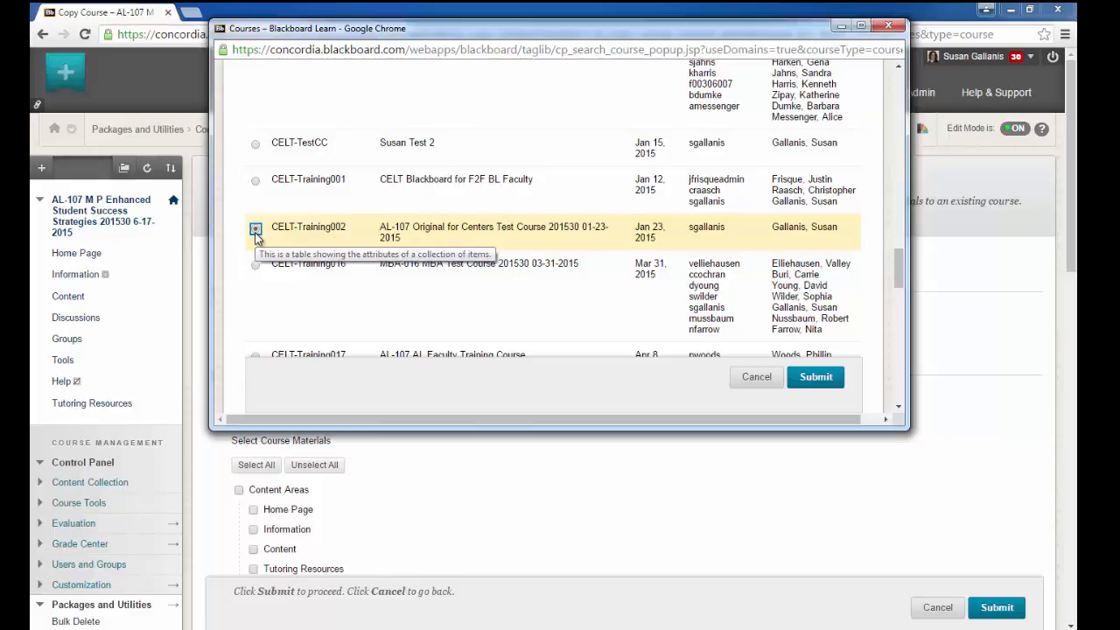
click(805, 380)
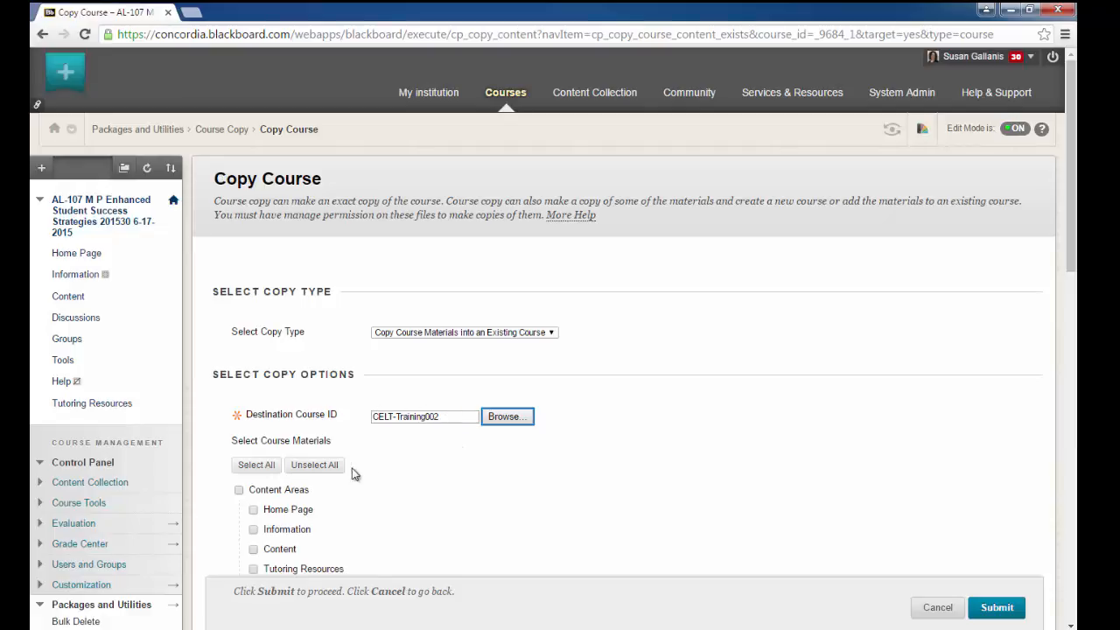
- Select all course materials for copying, but exclude Announcements
scroll(425, 447, down, 1)
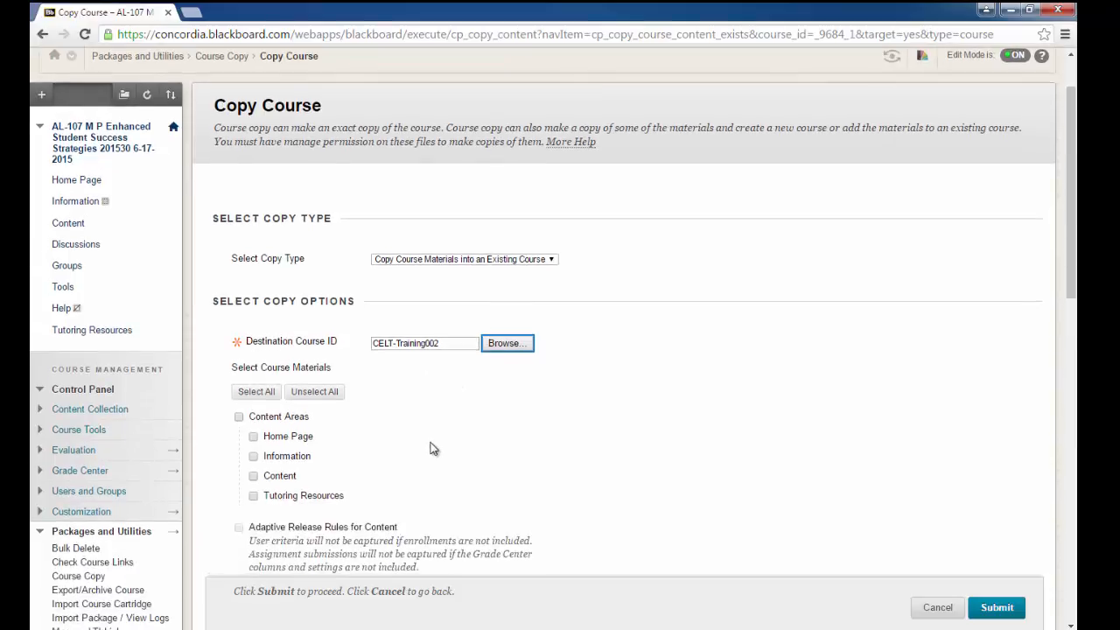
scroll(429, 448, down, 2)
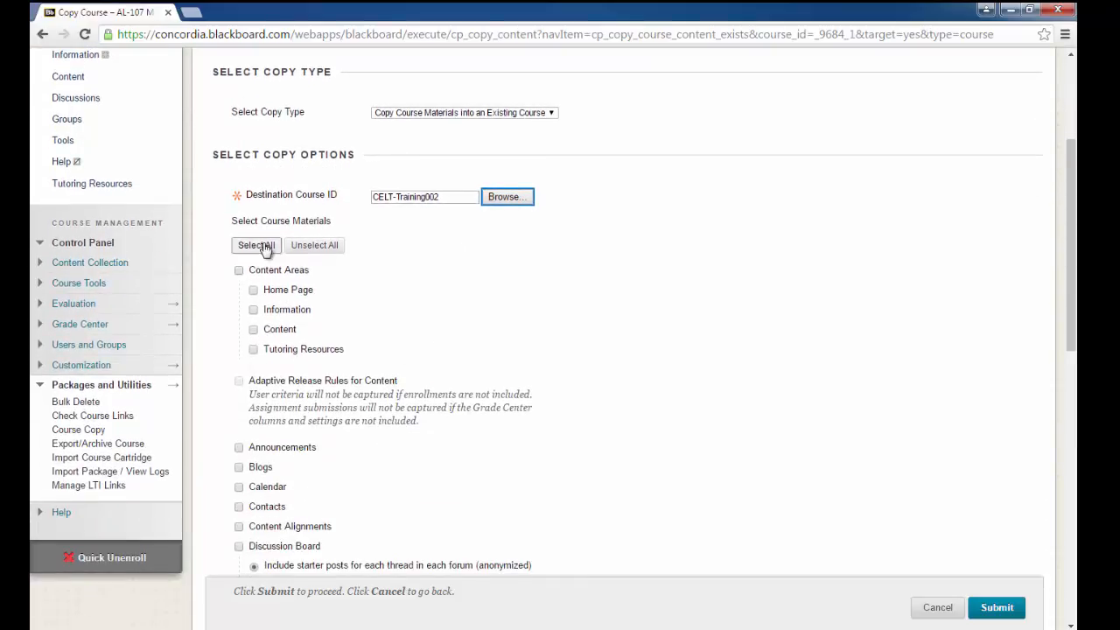
click(266, 247)
scroll(507, 310, down, 1)
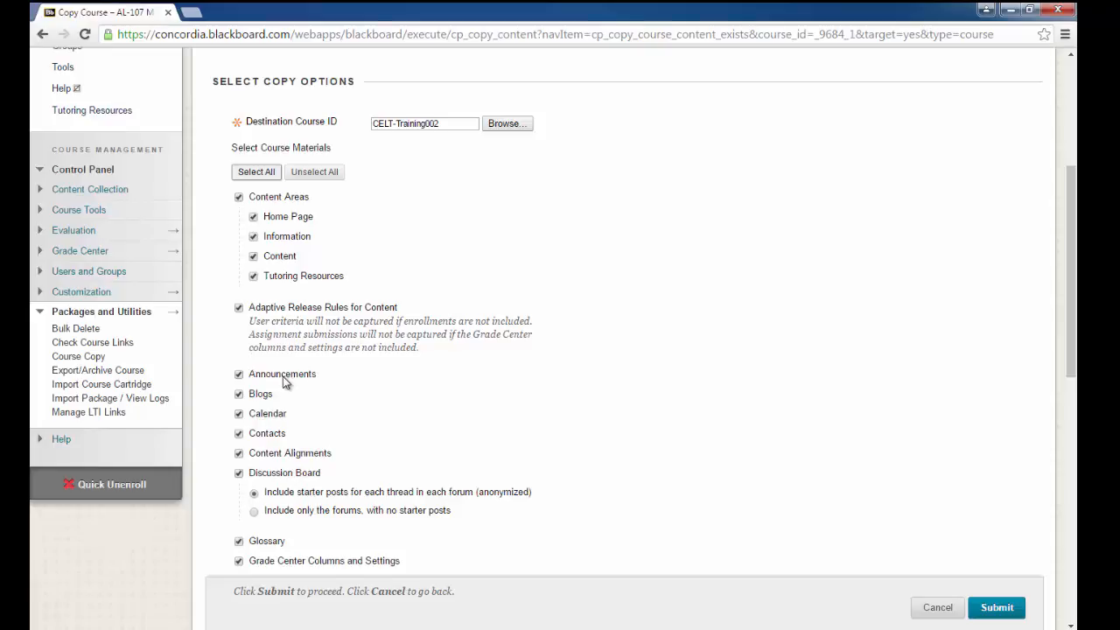
click(239, 374)
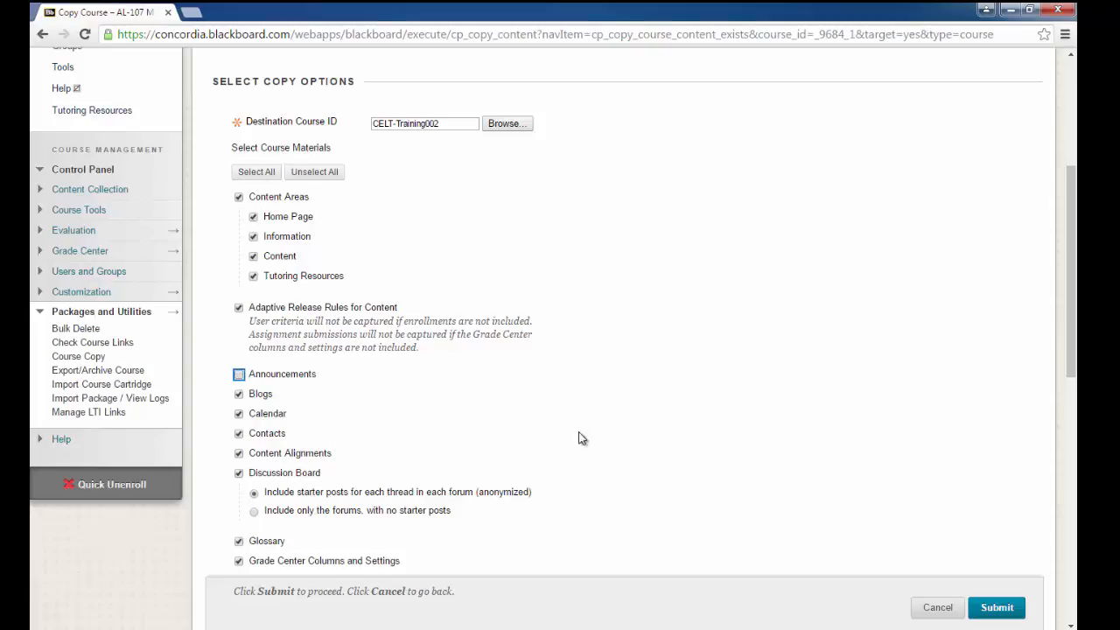
- Set the Discussion Board to include only the forums, with no starter posts, and submit the course copy
scroll(510, 362, down, 1)
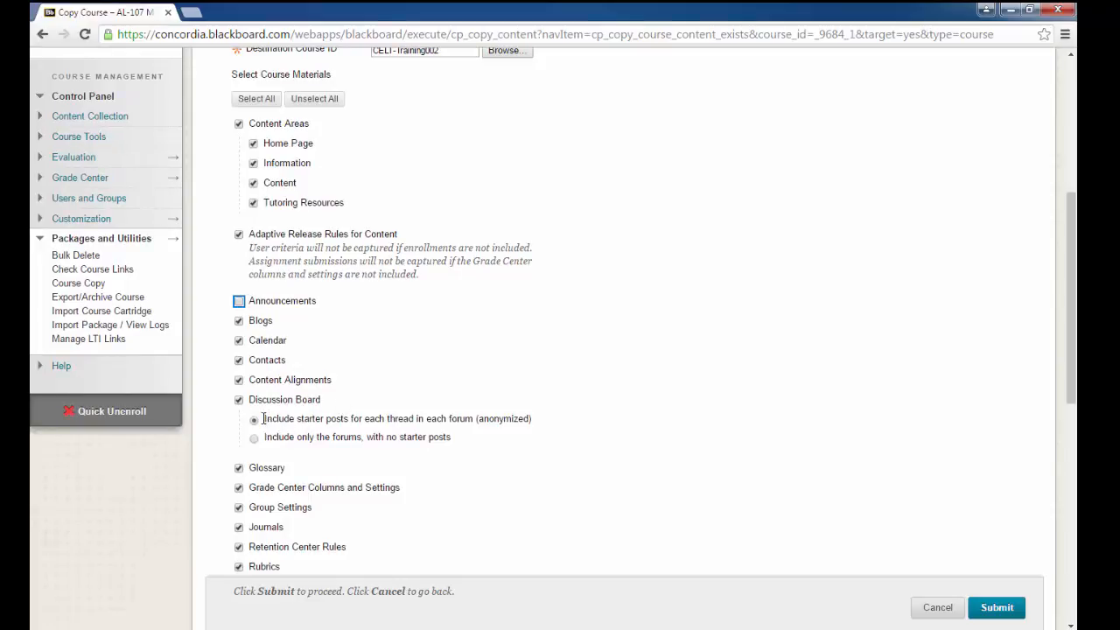
drag(264, 421, 574, 411)
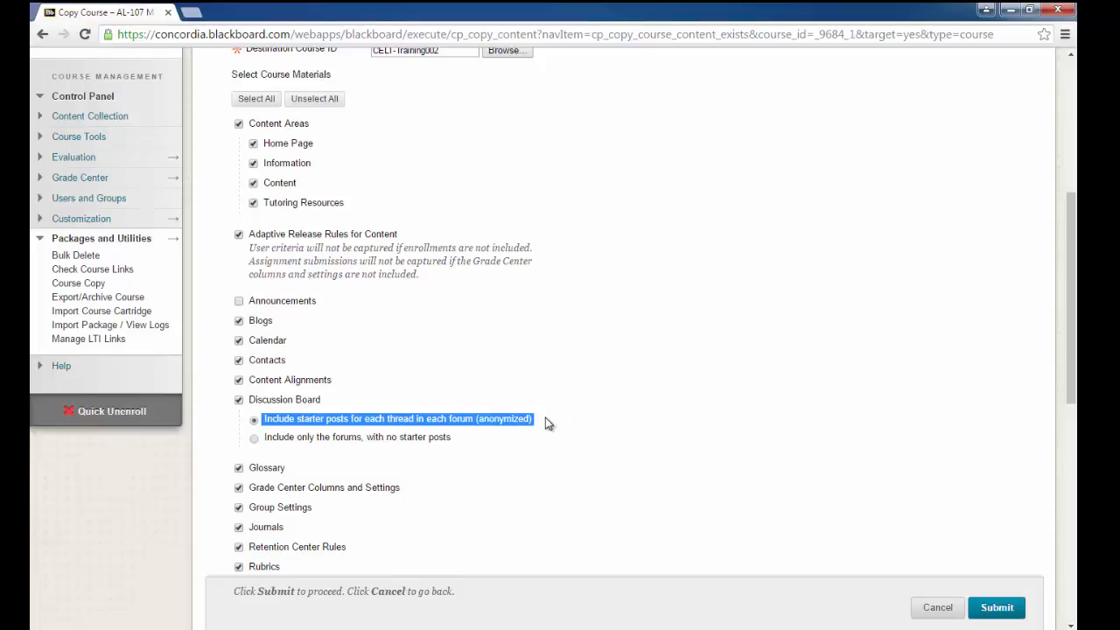
click(545, 418)
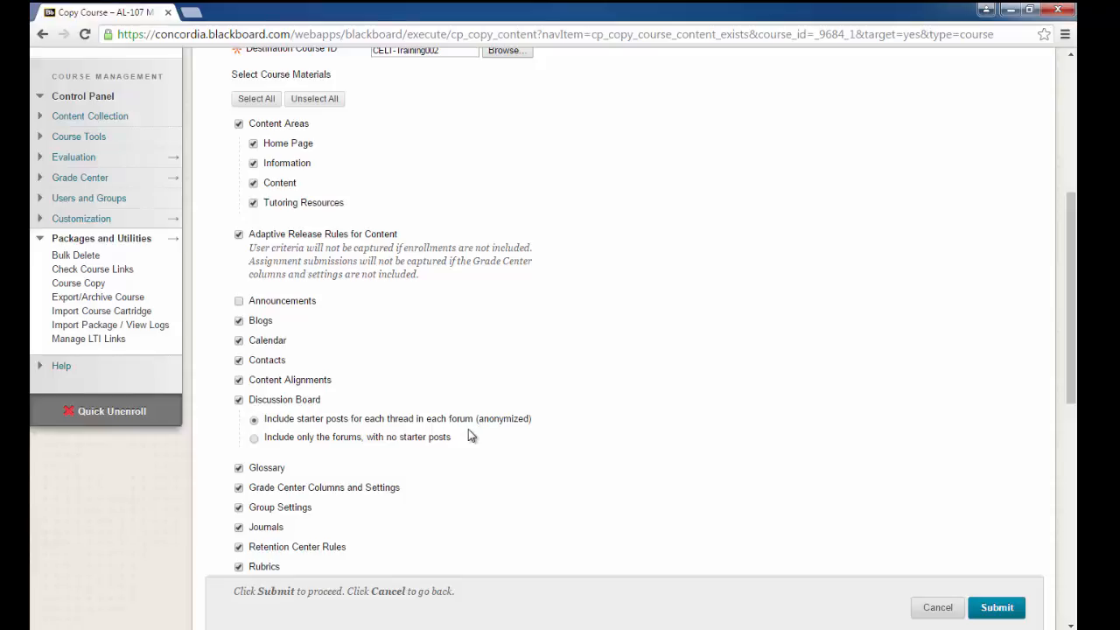
click(254, 440)
click(995, 607)
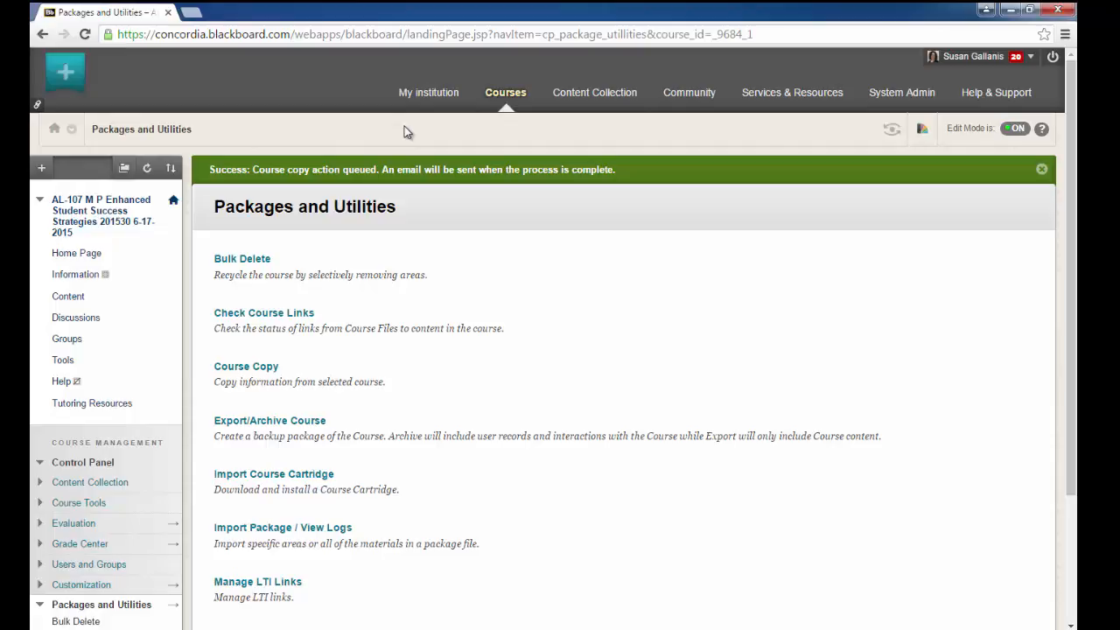
click(438, 98)
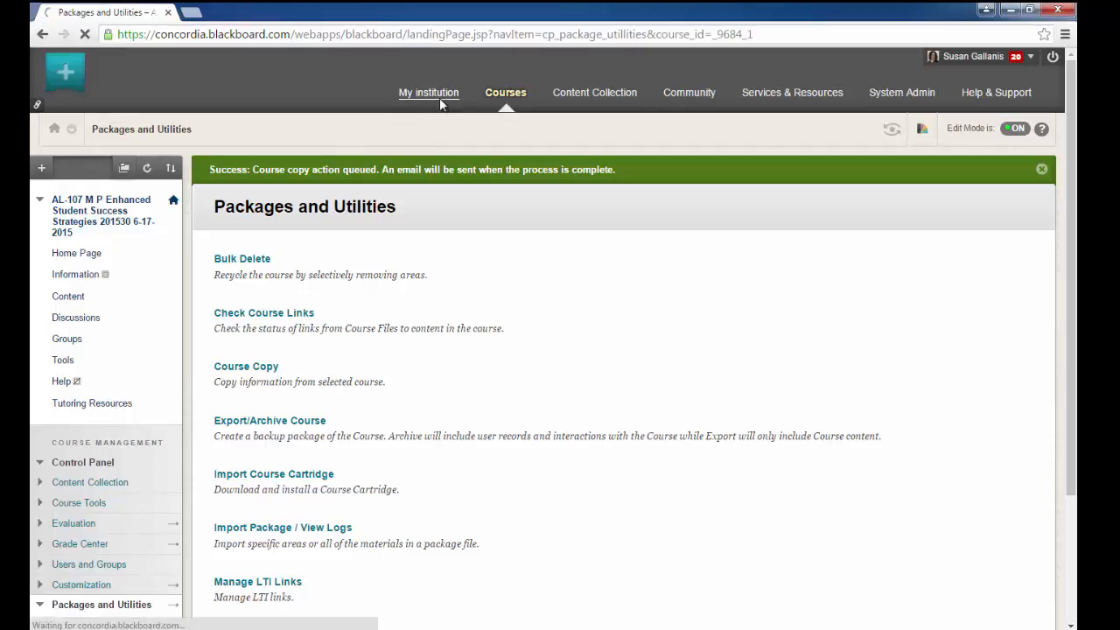
scroll(560, 319, down, 1)
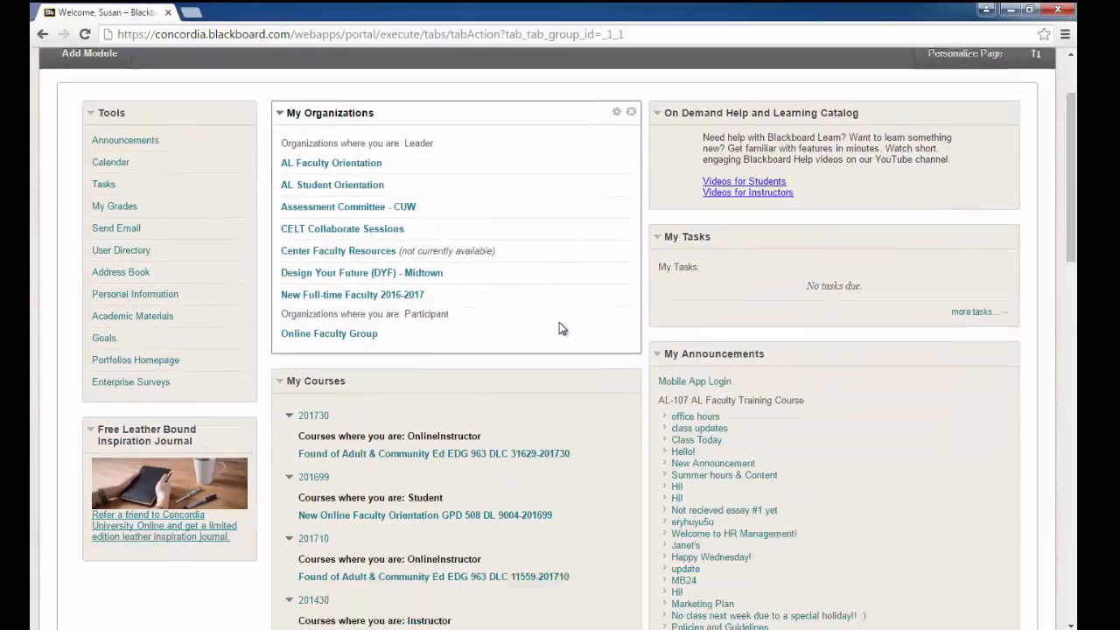
scroll(559, 322, down, 5)
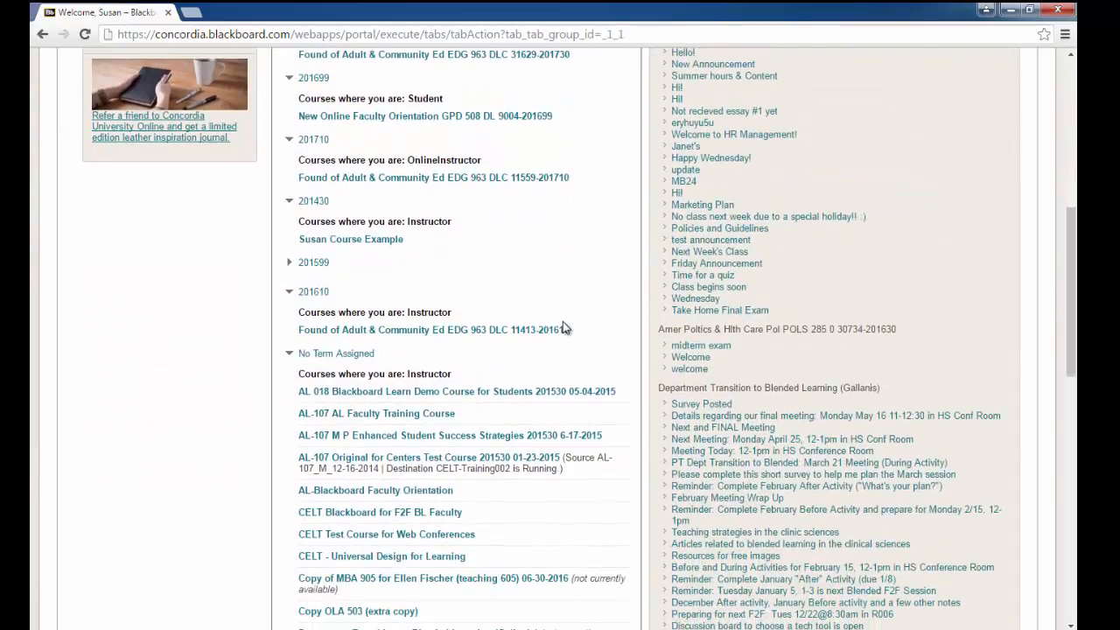
click(522, 462)
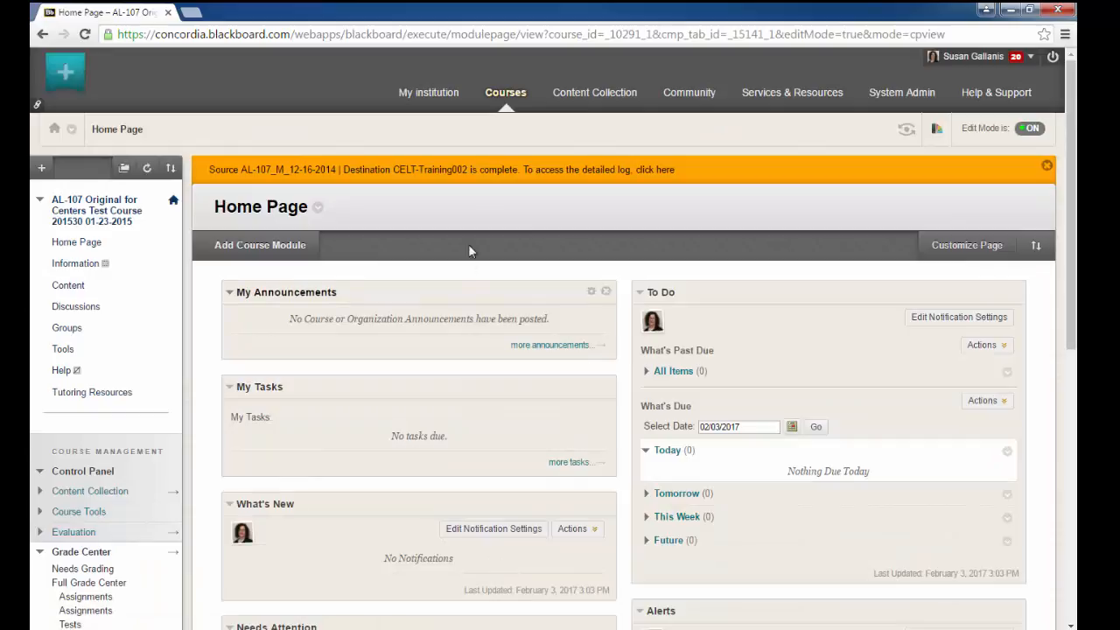
drag(470, 175, 516, 182)
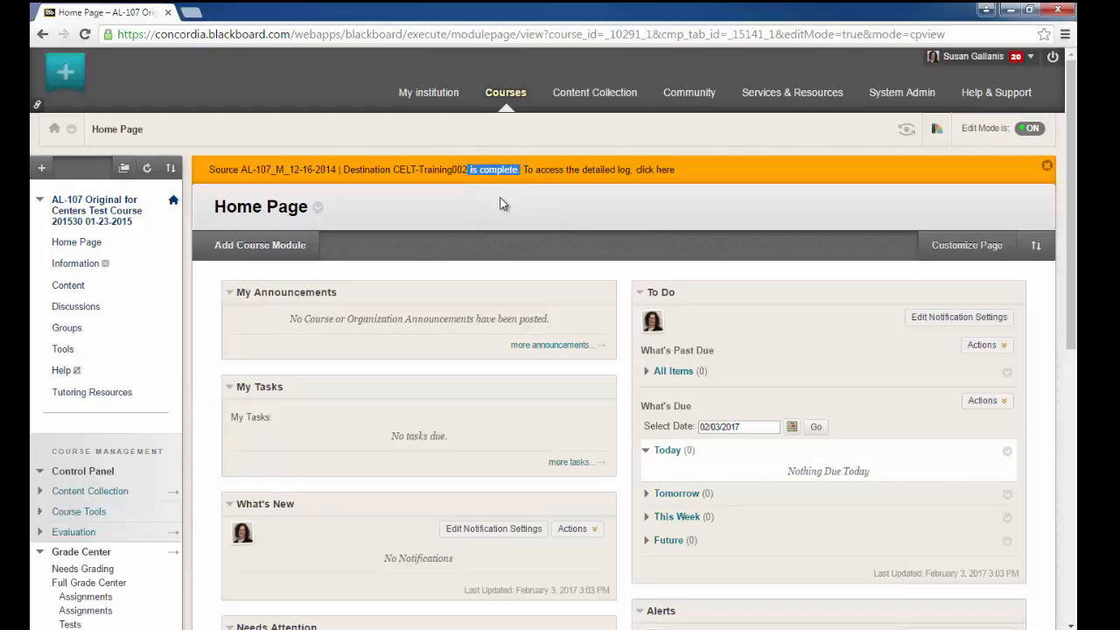
click(502, 203)
click(1048, 168)
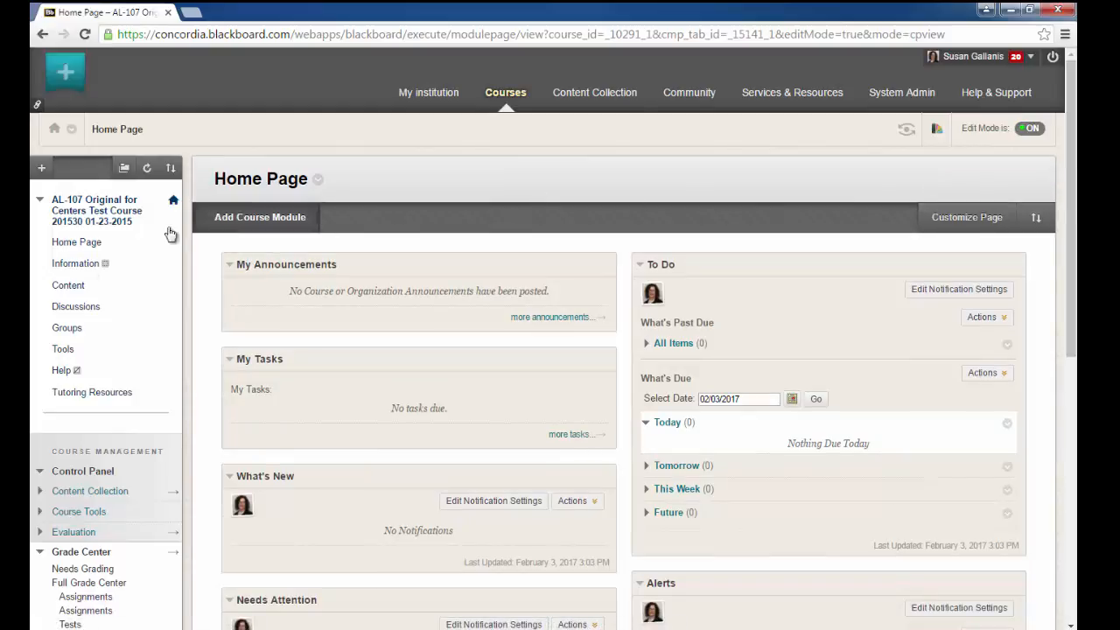
- Check the copied items in the course's Content area and open the Full Grade Center
click(70, 288)
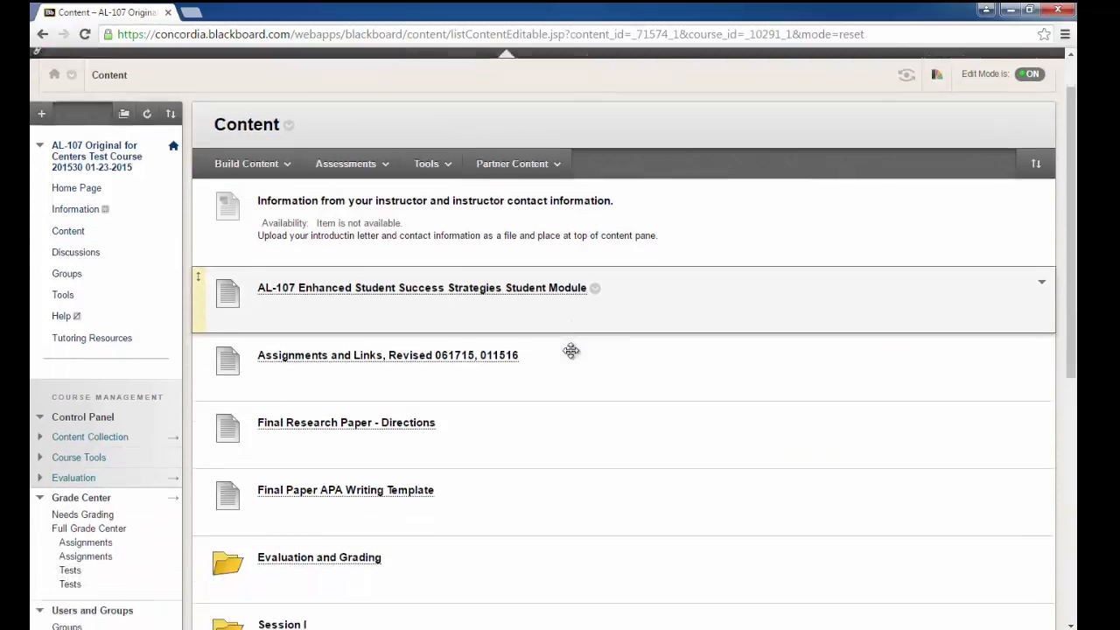
scroll(570, 351, down, 2)
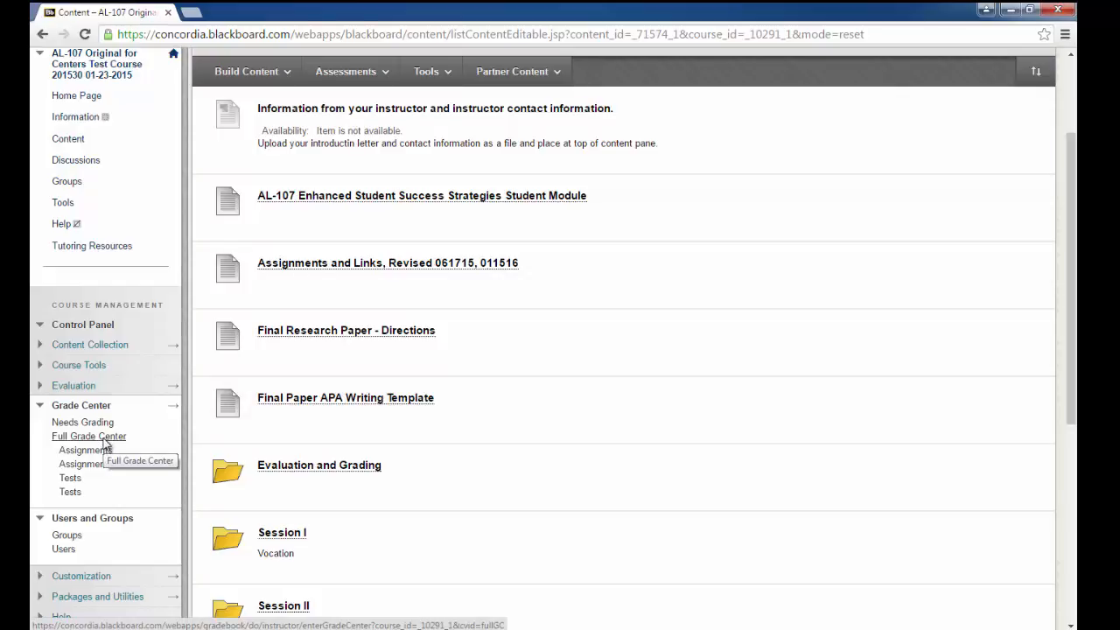
click(103, 439)
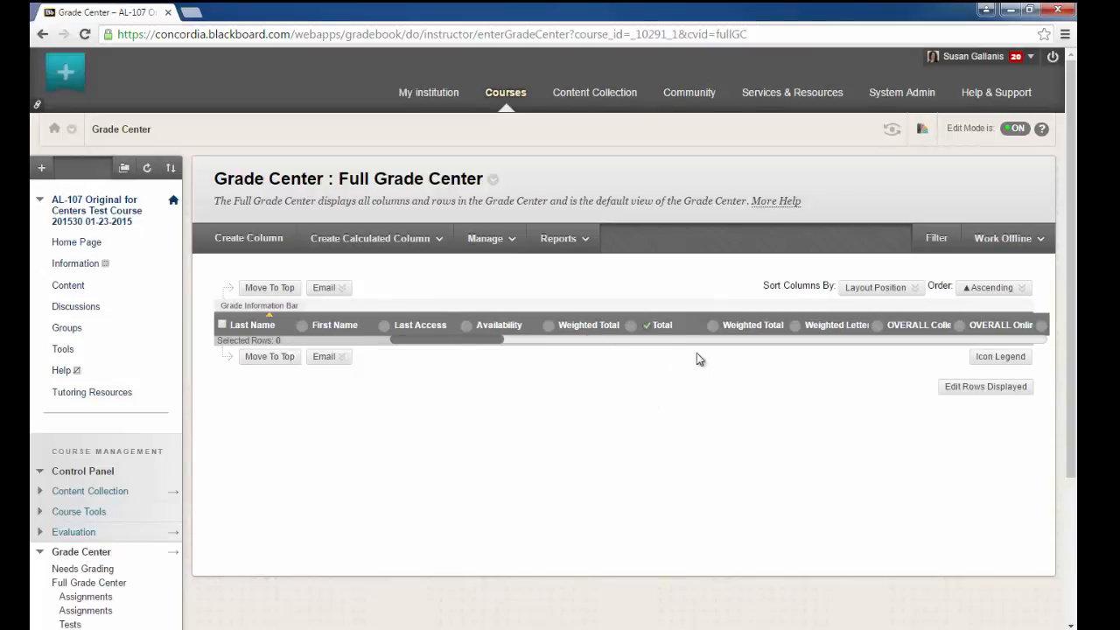
- Compare the two Weighted Total columns and delete the one between Availability and Total
mouse_move(750, 333)
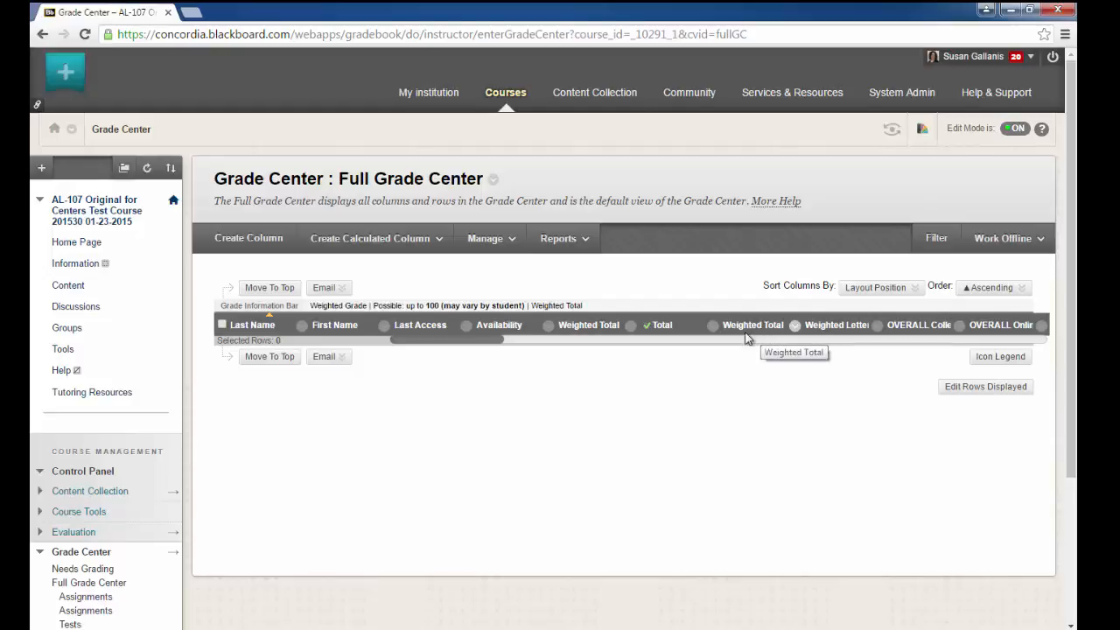
mouse_move(590, 332)
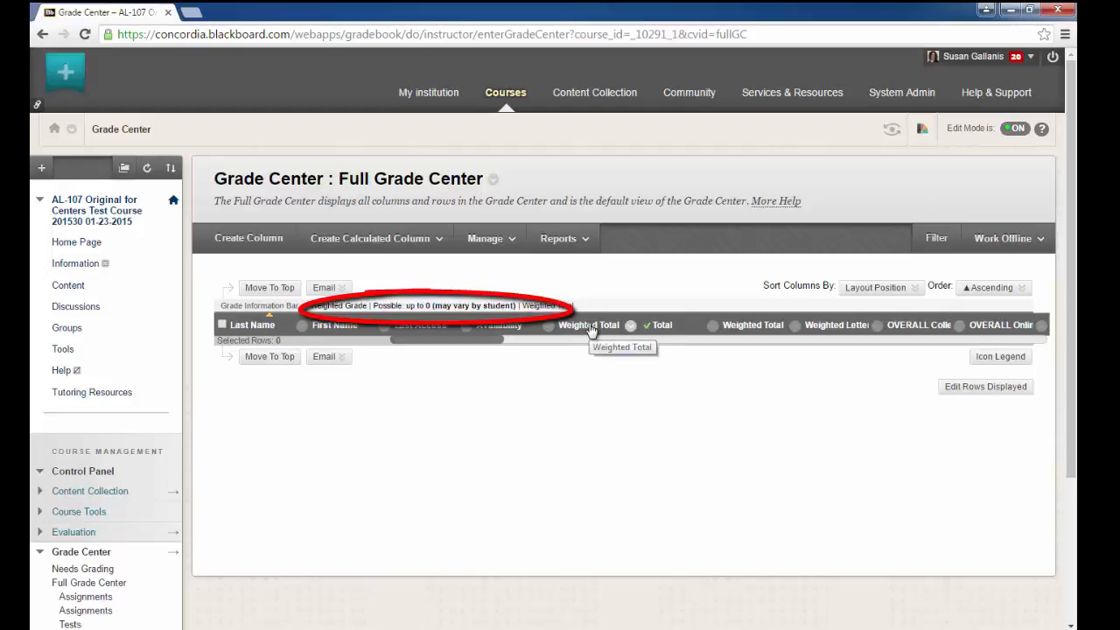
click(631, 327)
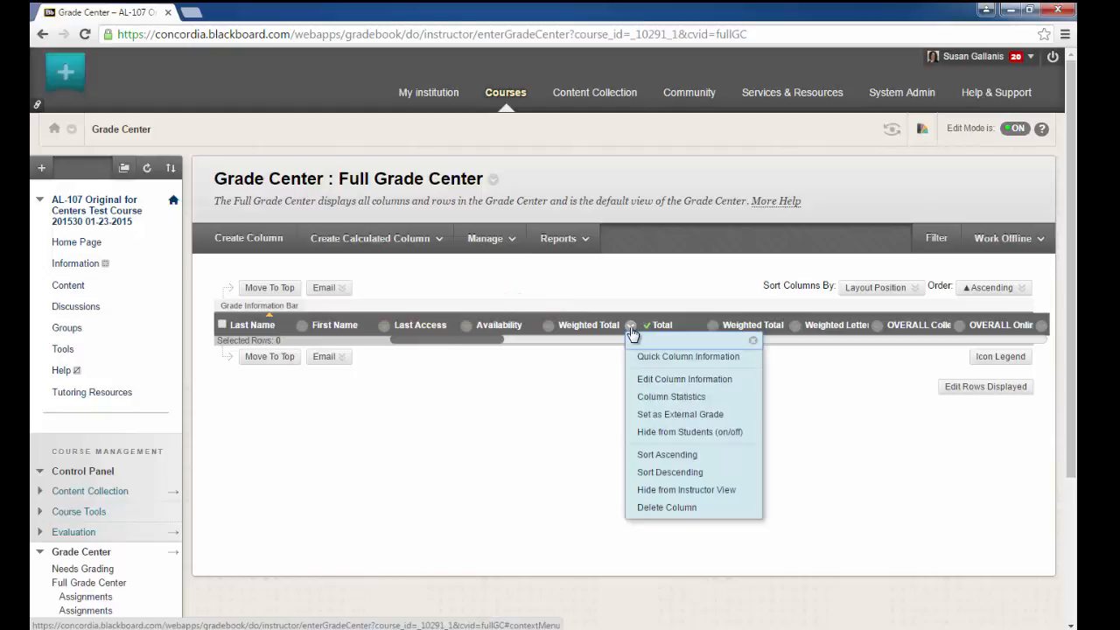
click(656, 516)
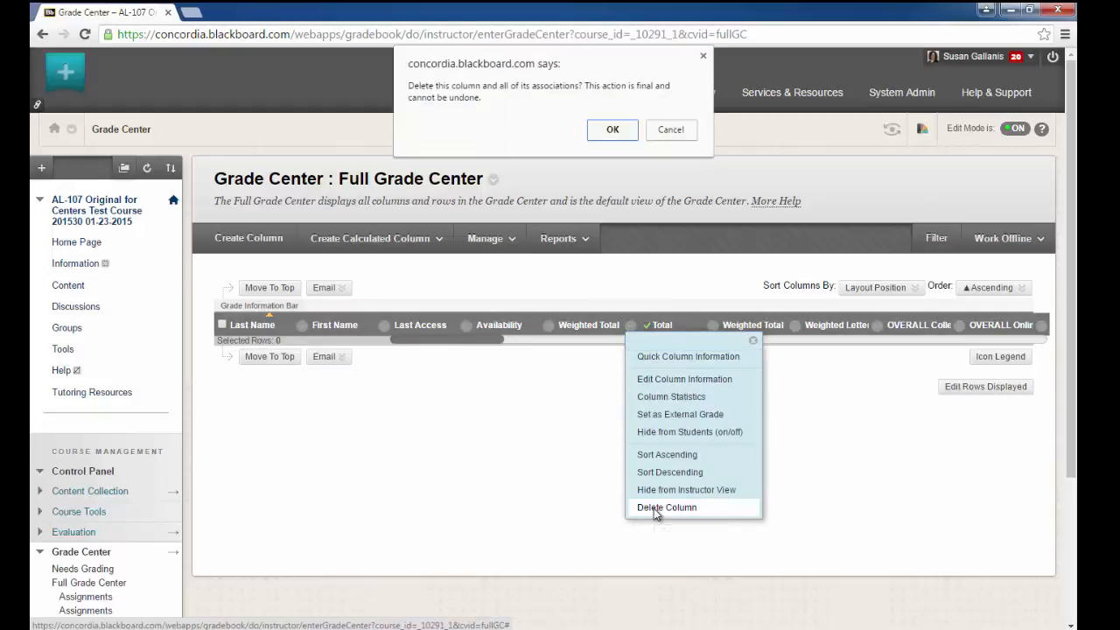
click(606, 129)
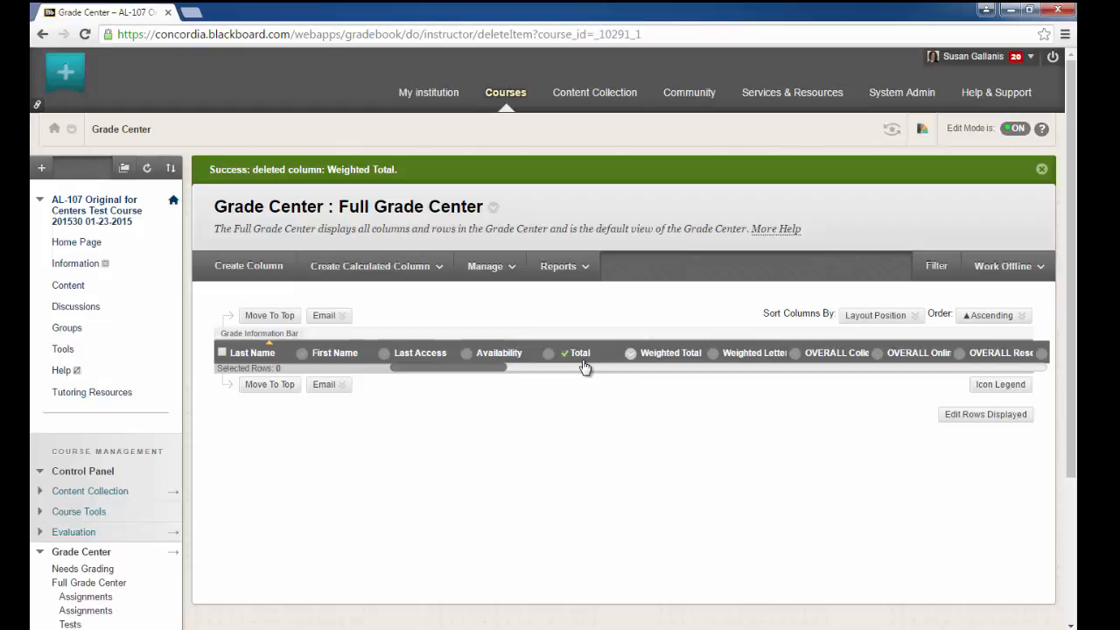
- Set the remaining Weighted Total column as the external grade and delete the Total column
click(712, 354)
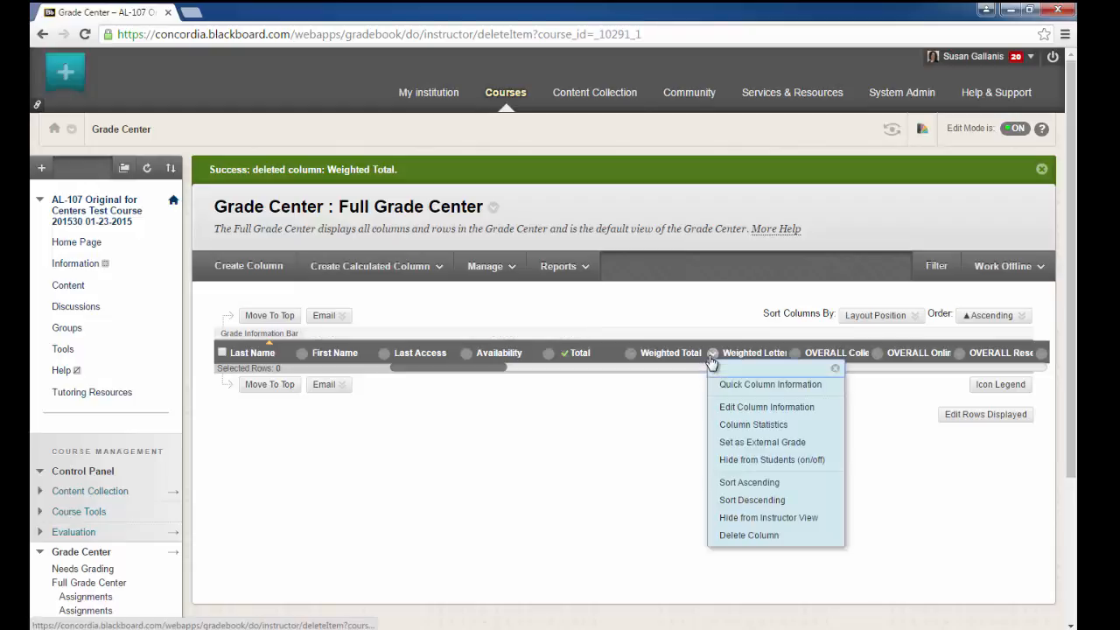
click(742, 448)
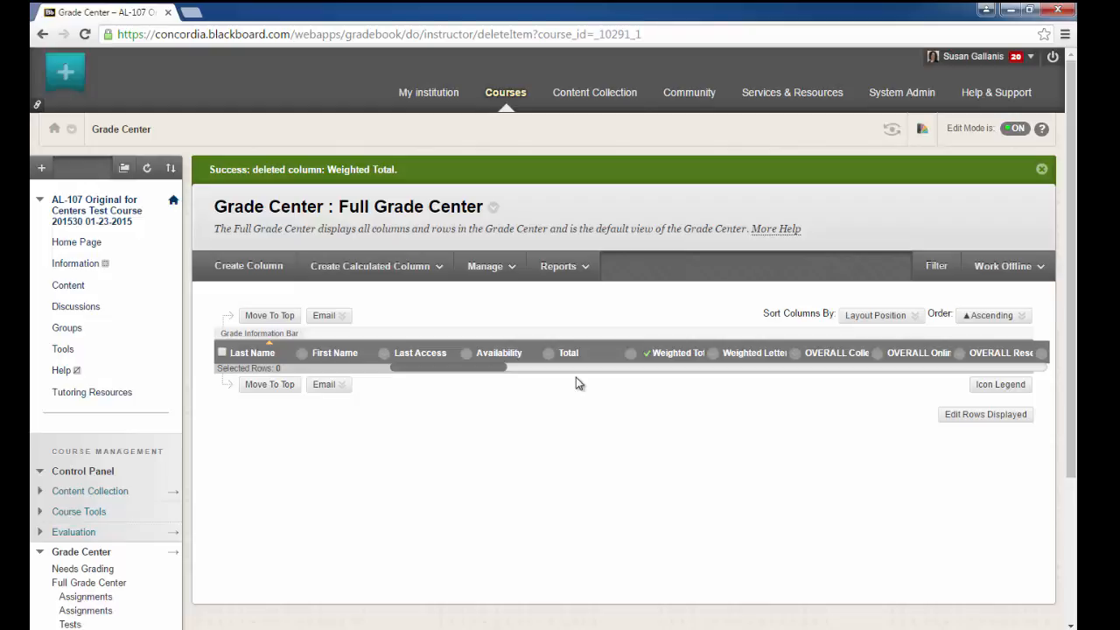
click(631, 354)
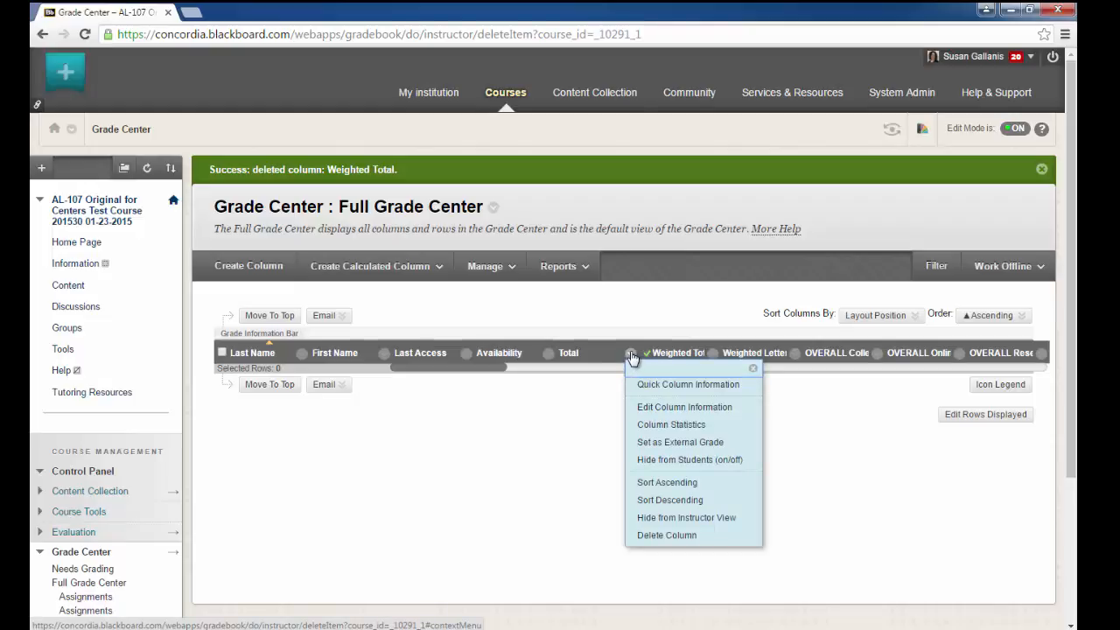
click(659, 544)
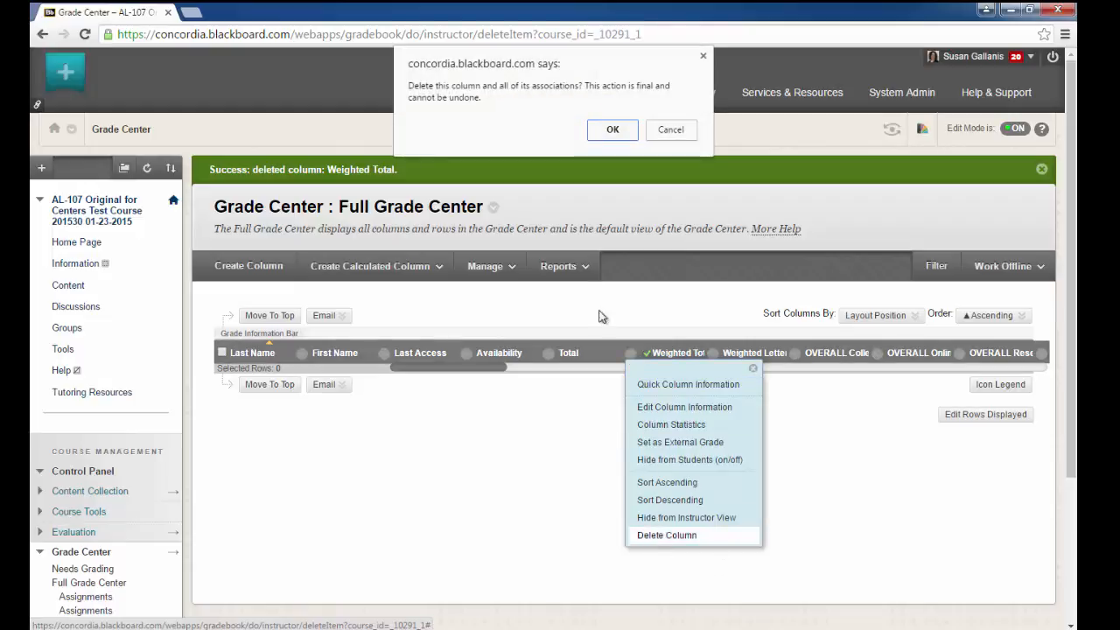
click(613, 133)
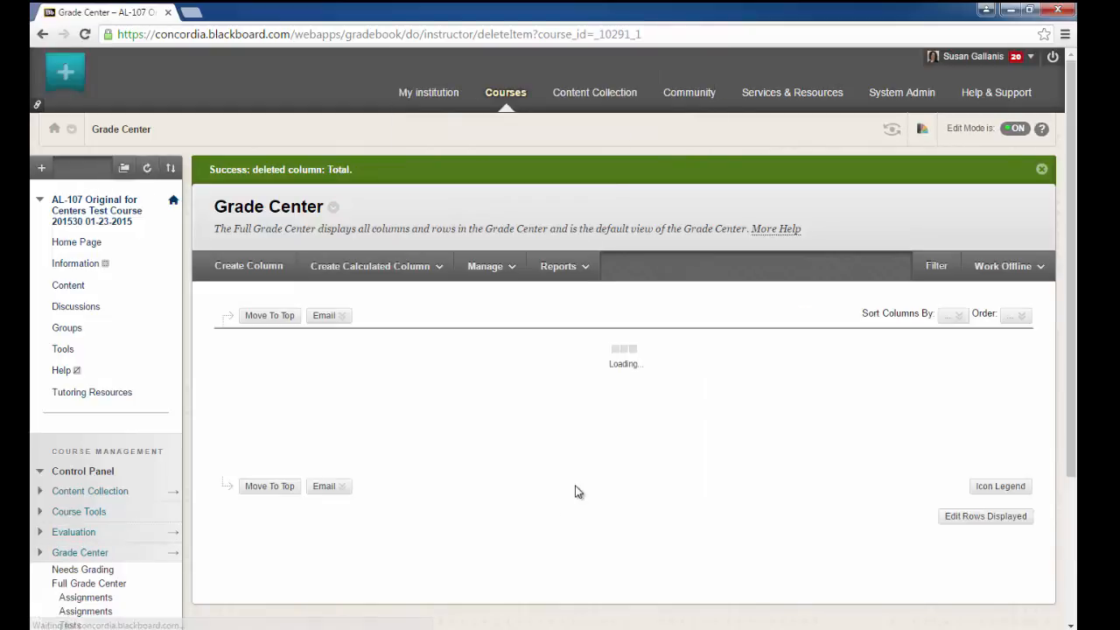